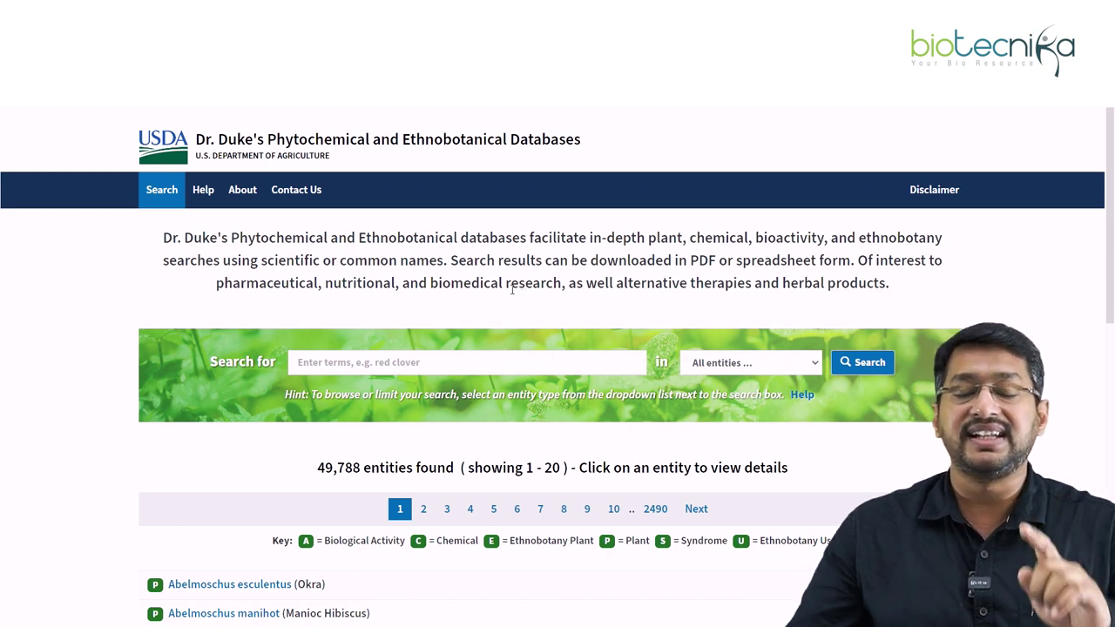
# Enter 'red clover' in the Search for box and open the entity-type list, still on All entities.
pyautogui.scroll(-1, 493, 284)
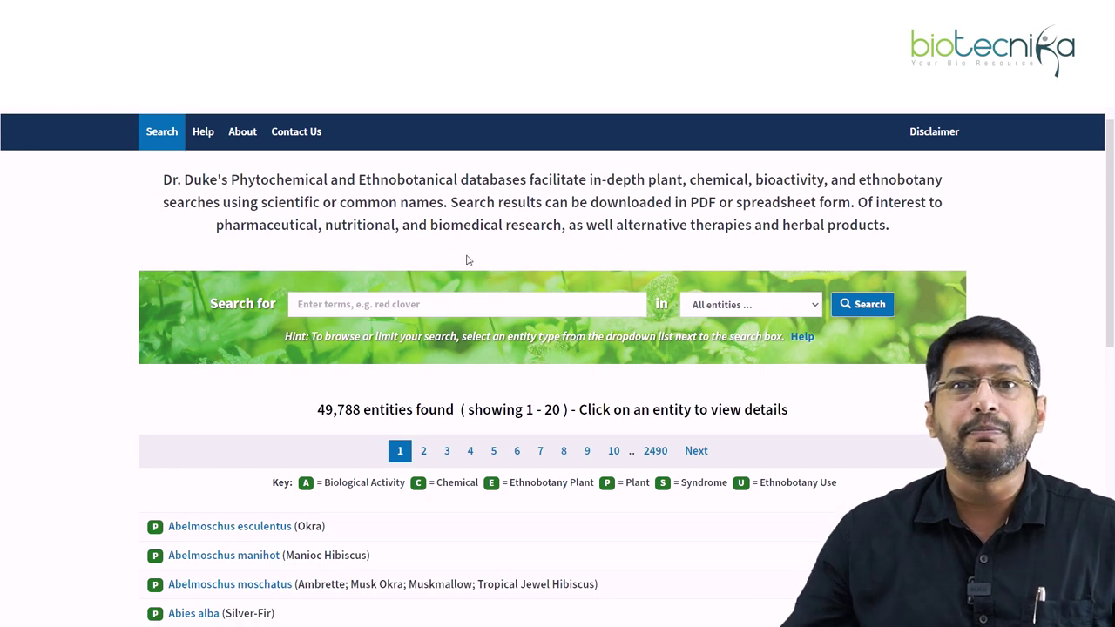
pyautogui.scroll(-1, 466, 261)
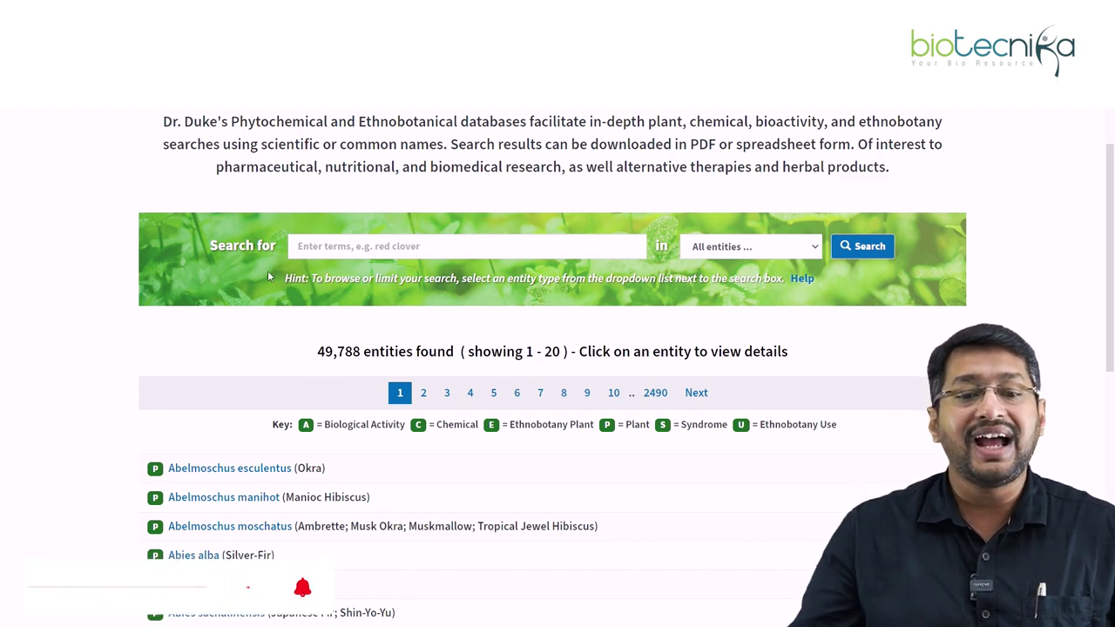
pyautogui.click(370, 245)
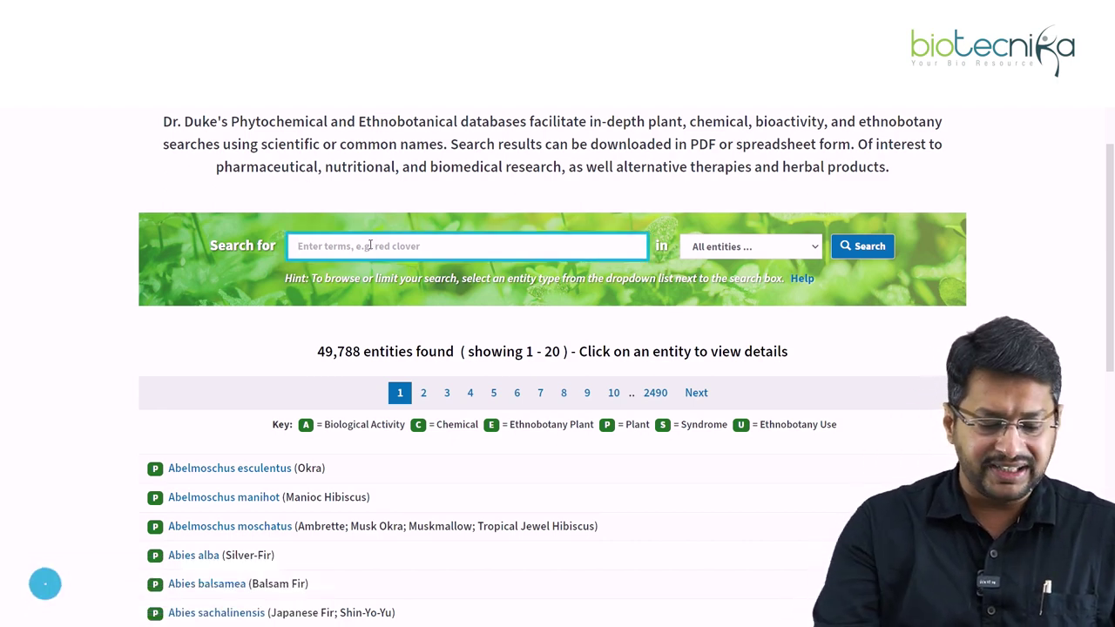
pyautogui.write('red clover')
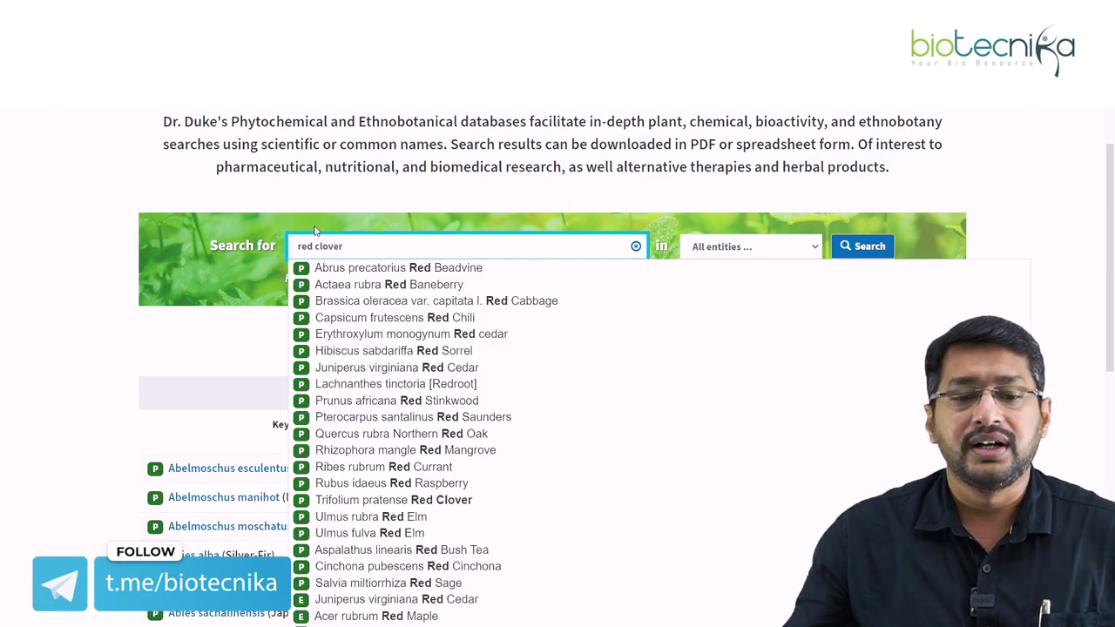
pyautogui.click(339, 209)
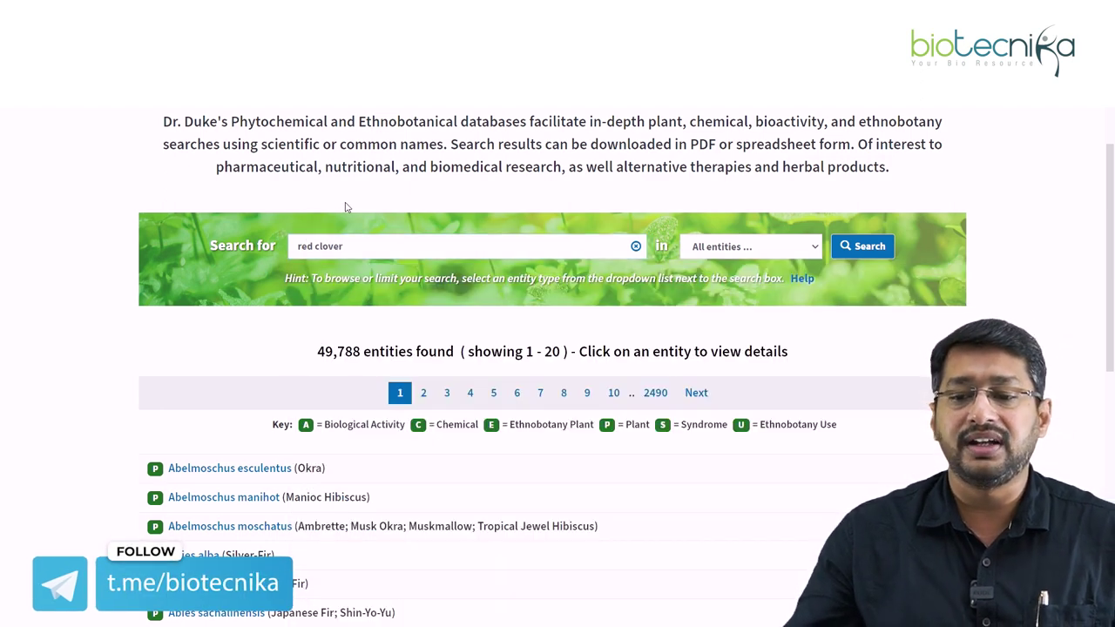
pyautogui.click(812, 253)
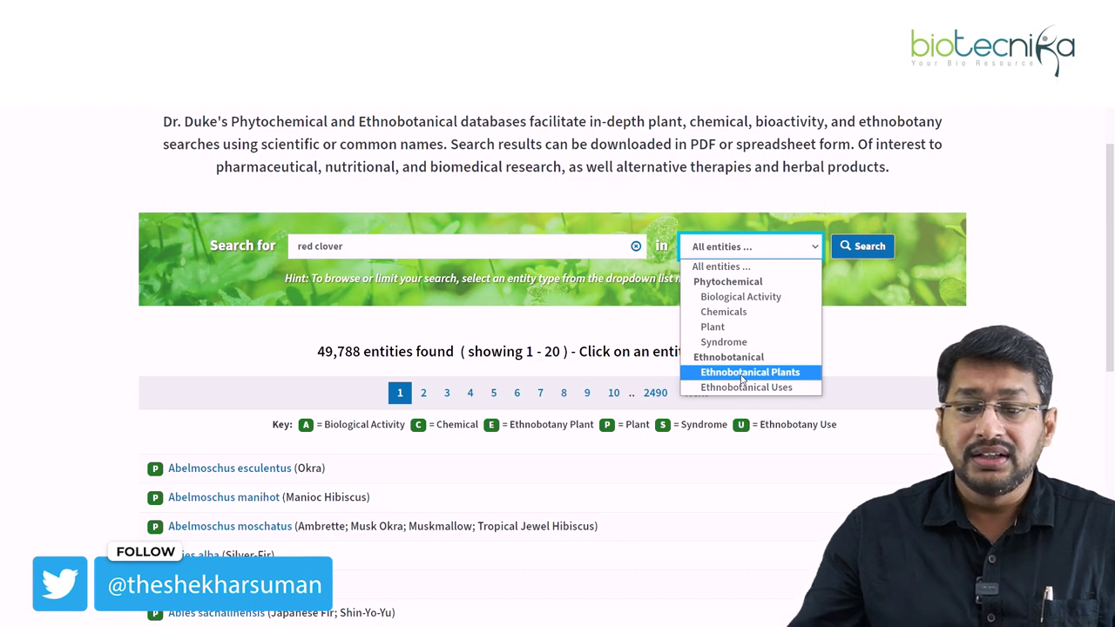
# Rerun the red clover search filtered to Biological Activity and review the 10 entities listed.
pyautogui.click(728, 298)
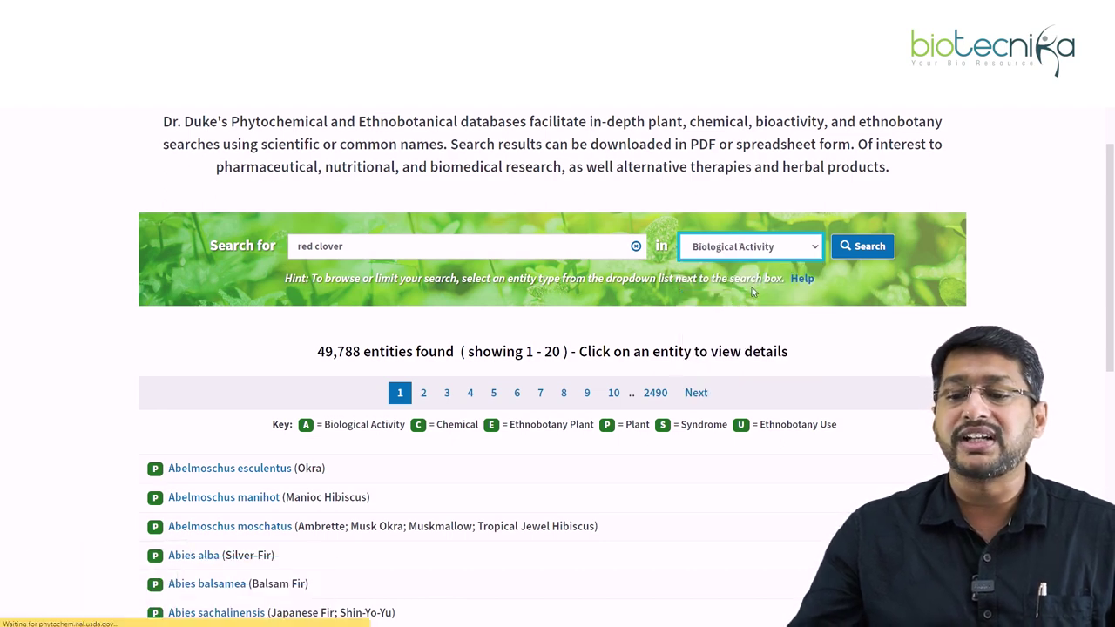
pyautogui.click(863, 246)
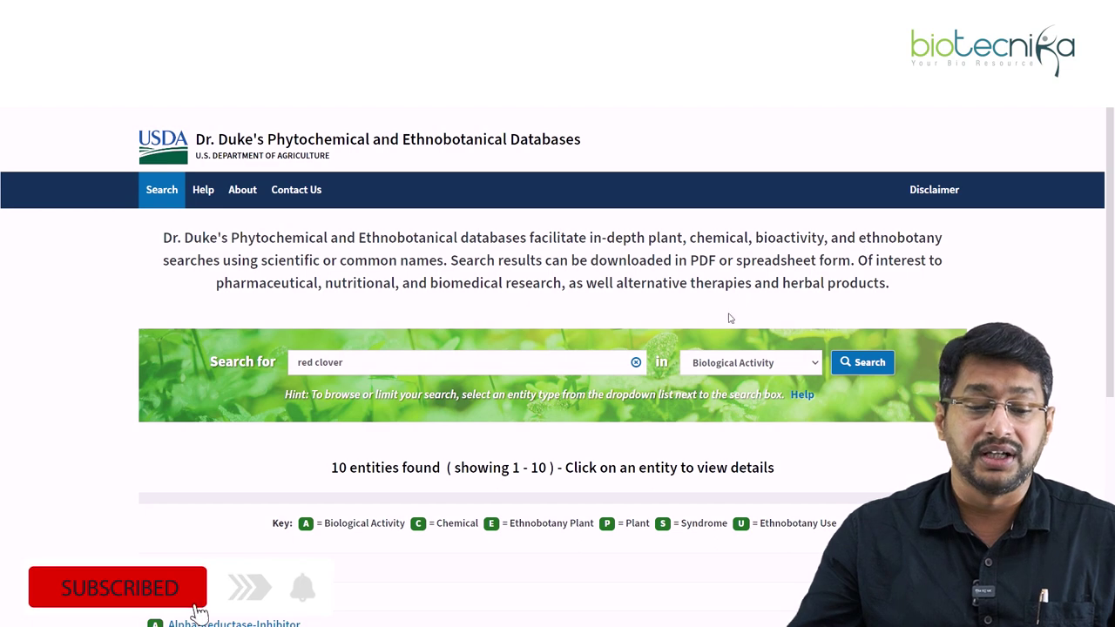
pyautogui.scroll(-5, 730, 318)
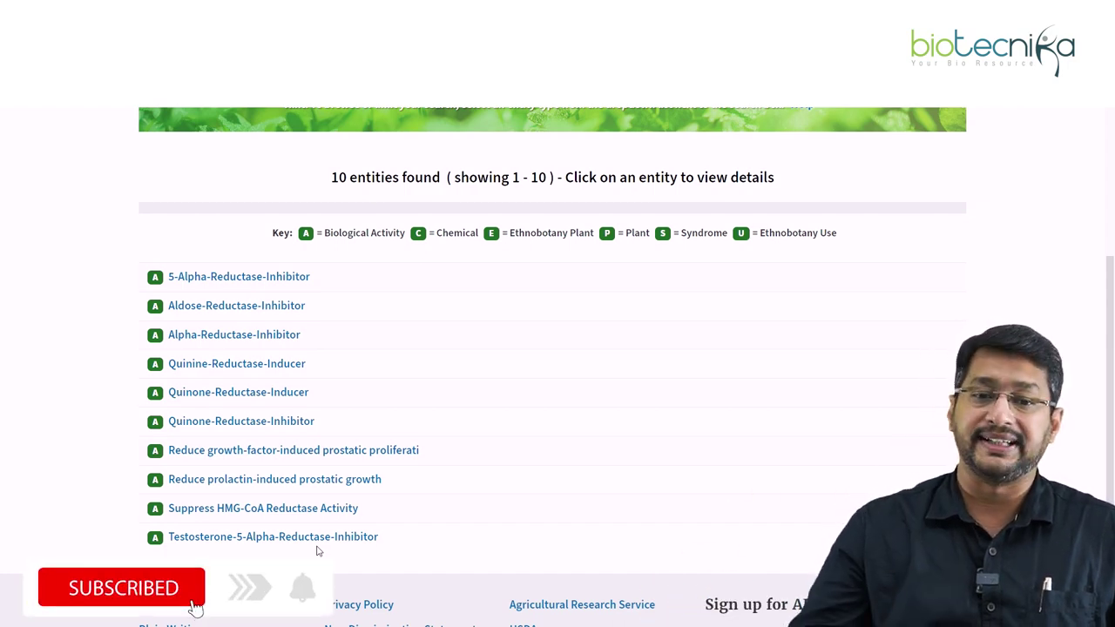
pyautogui.scroll(-1, 291, 450)
pyautogui.scroll(2, 383, 466)
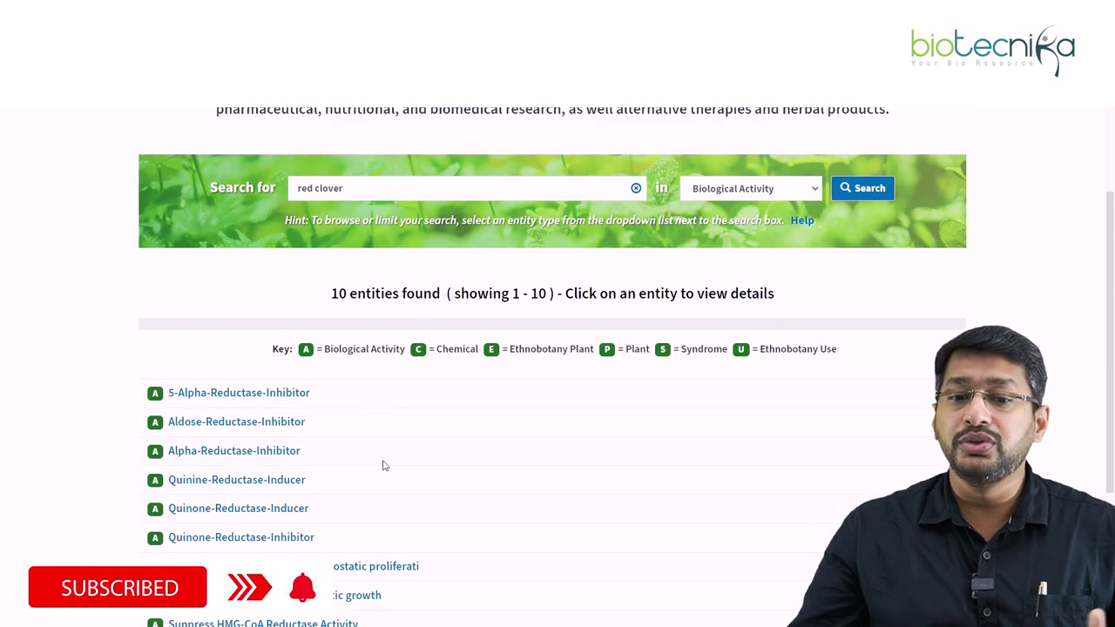
# Switch the entity type to Chemicals and scroll through the 9 chemical results.
pyautogui.click(816, 193)
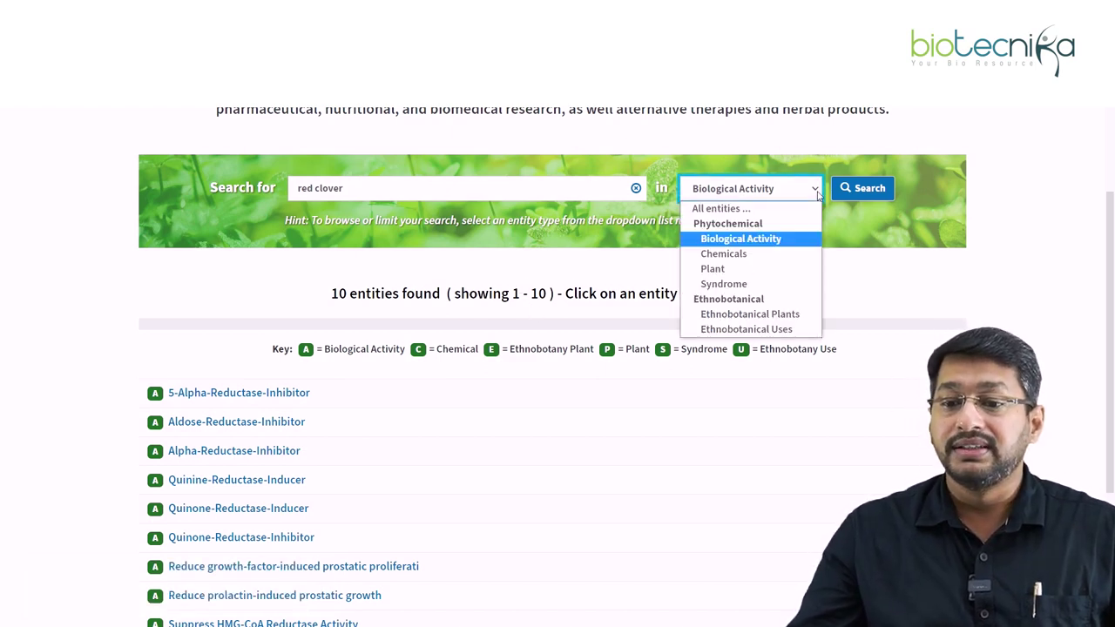
pyautogui.click(776, 255)
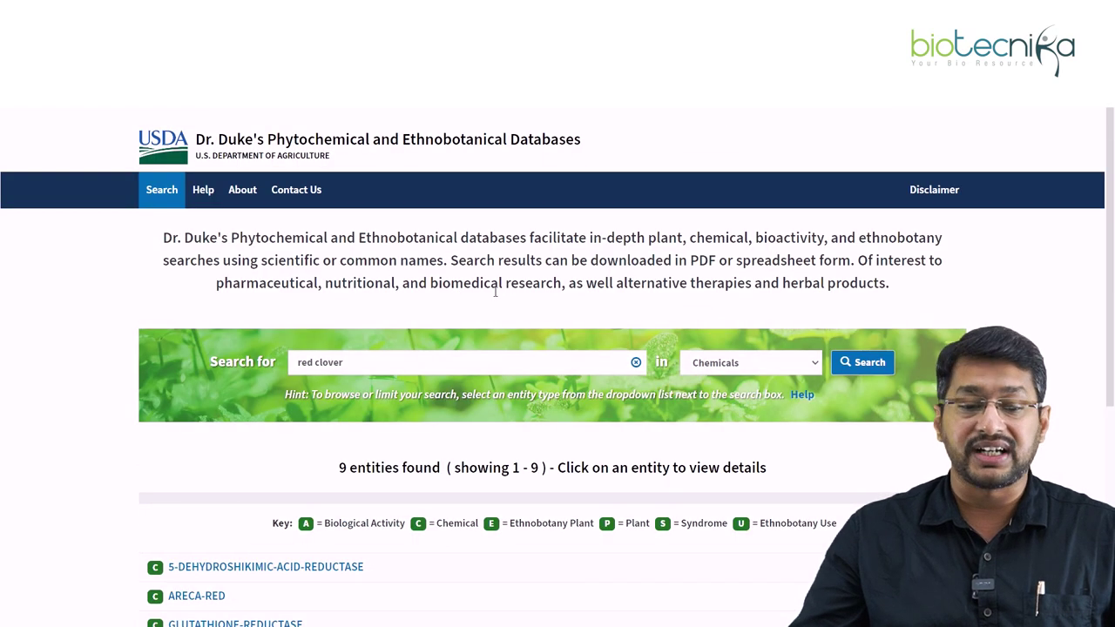
pyautogui.scroll(-3, 495, 292)
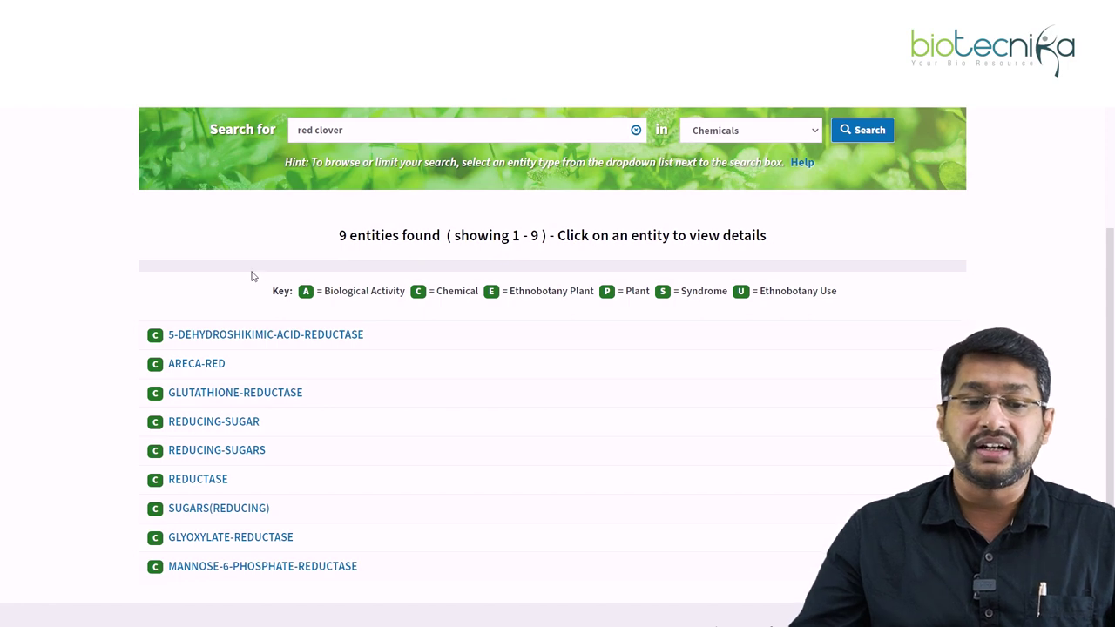
pyautogui.scroll(-2, 296, 358)
pyautogui.scroll(2, 297, 381)
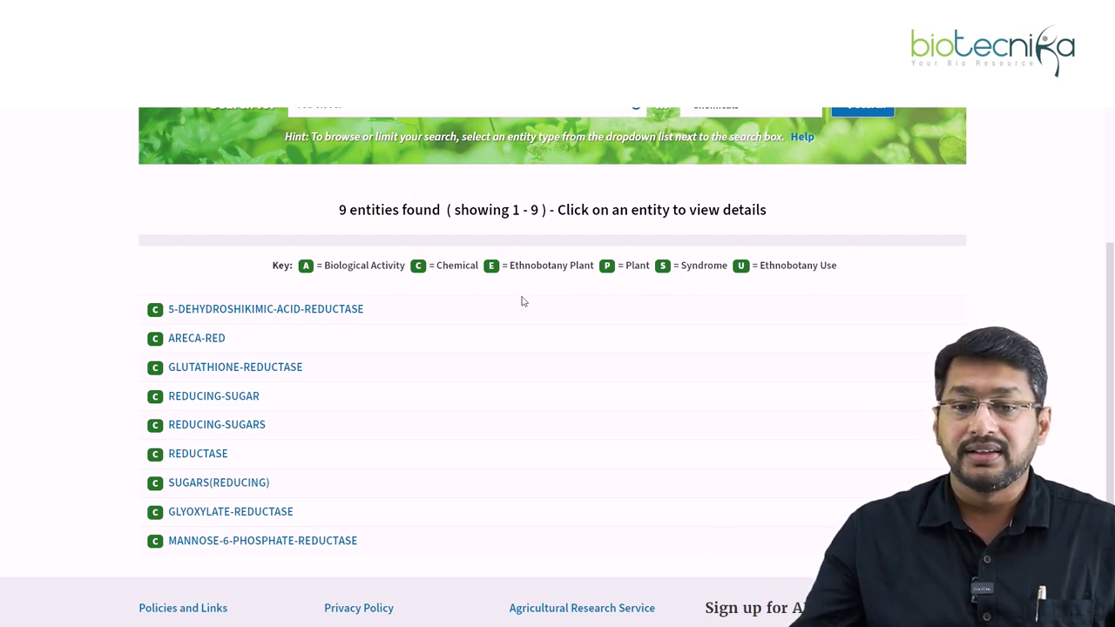
pyautogui.scroll(2, 523, 300)
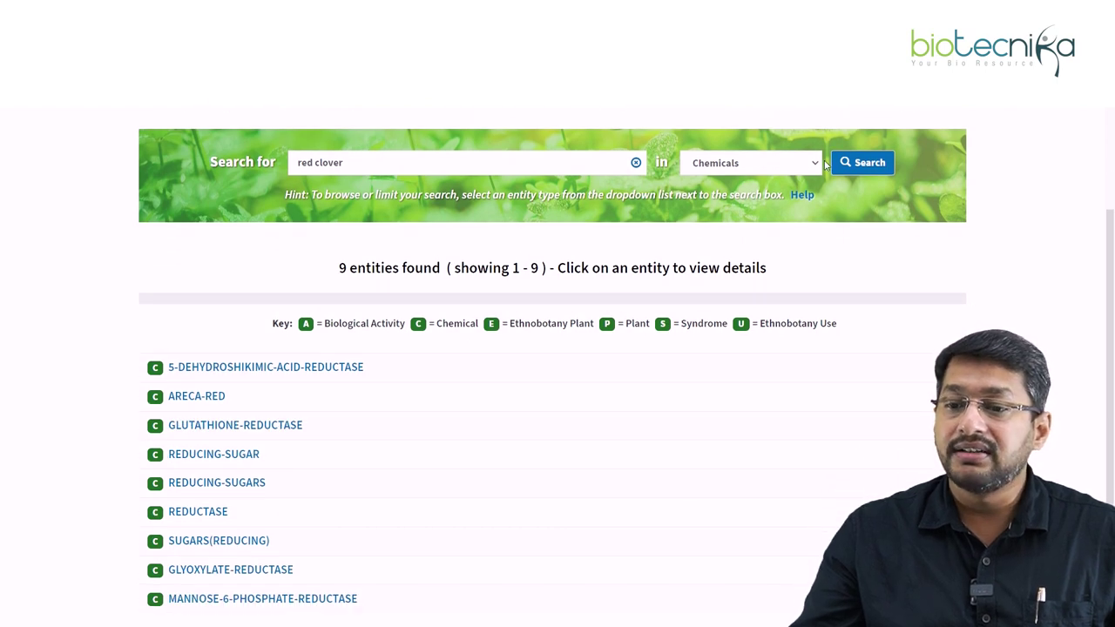
pyautogui.click(813, 163)
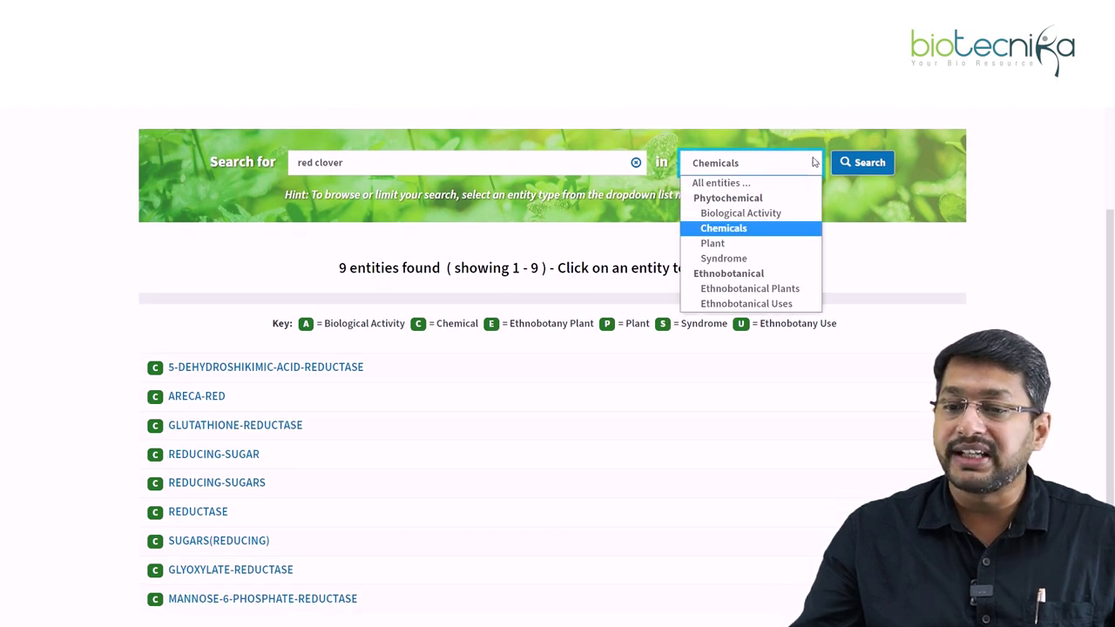
pyautogui.click(788, 242)
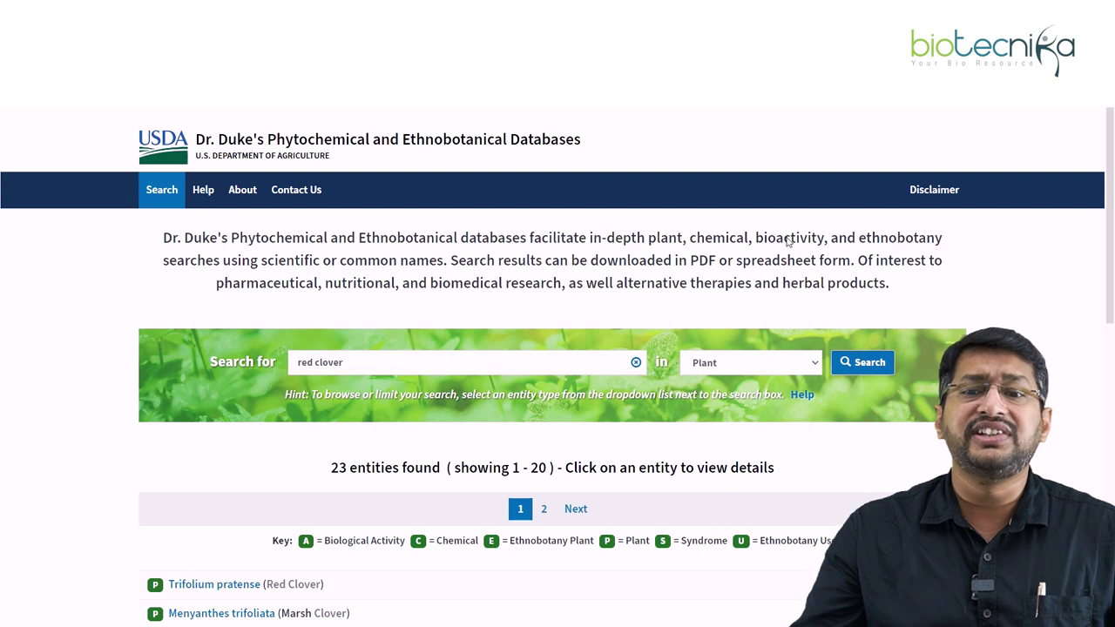
pyautogui.scroll(-2, 550, 304)
pyautogui.scroll(-2, 542, 292)
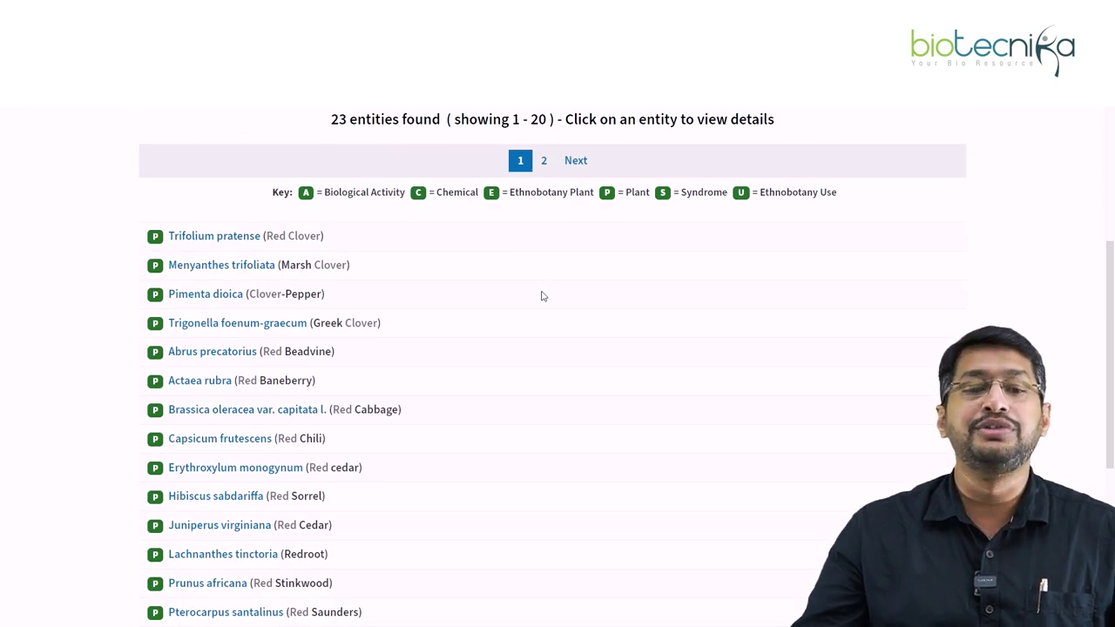
pyautogui.scroll(-4, 541, 296)
pyautogui.scroll(3, 541, 294)
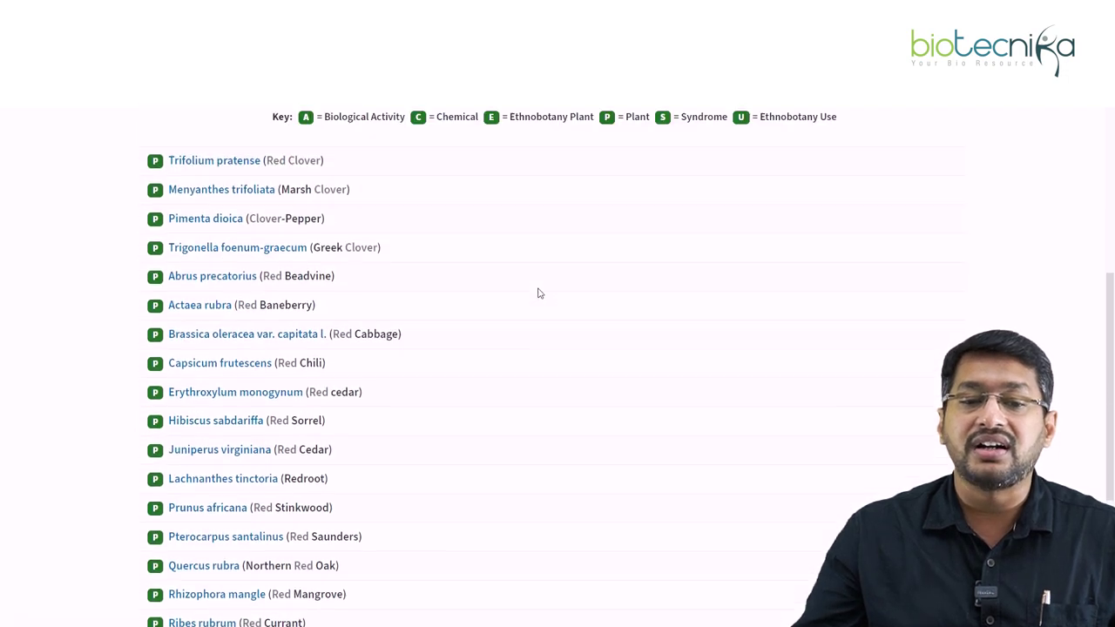
pyautogui.scroll(1, 538, 294)
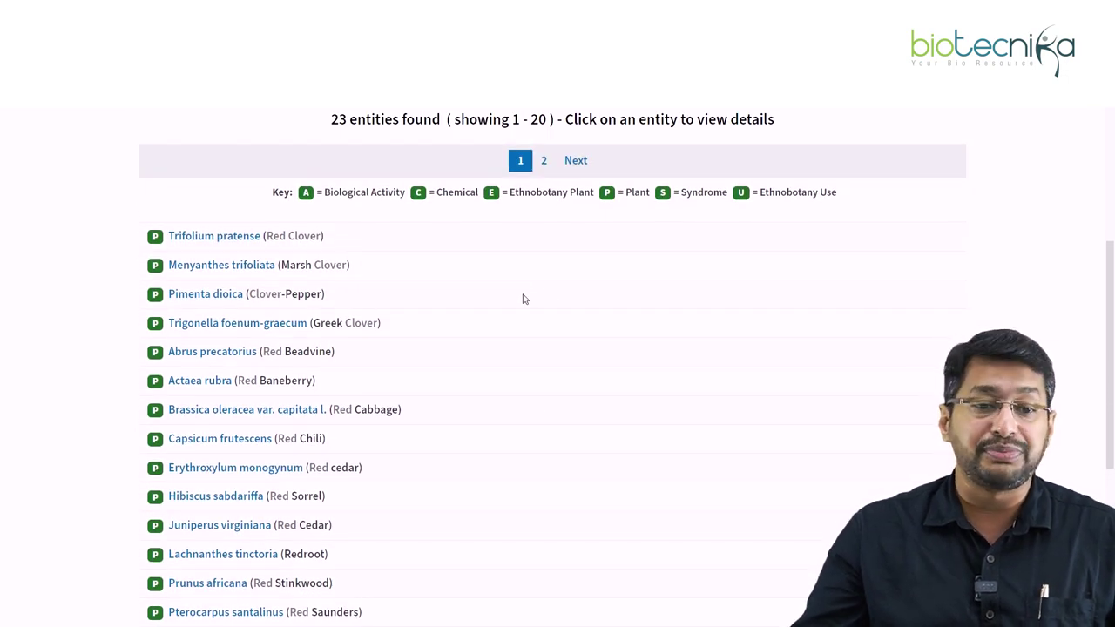
pyautogui.scroll(-3, 291, 279)
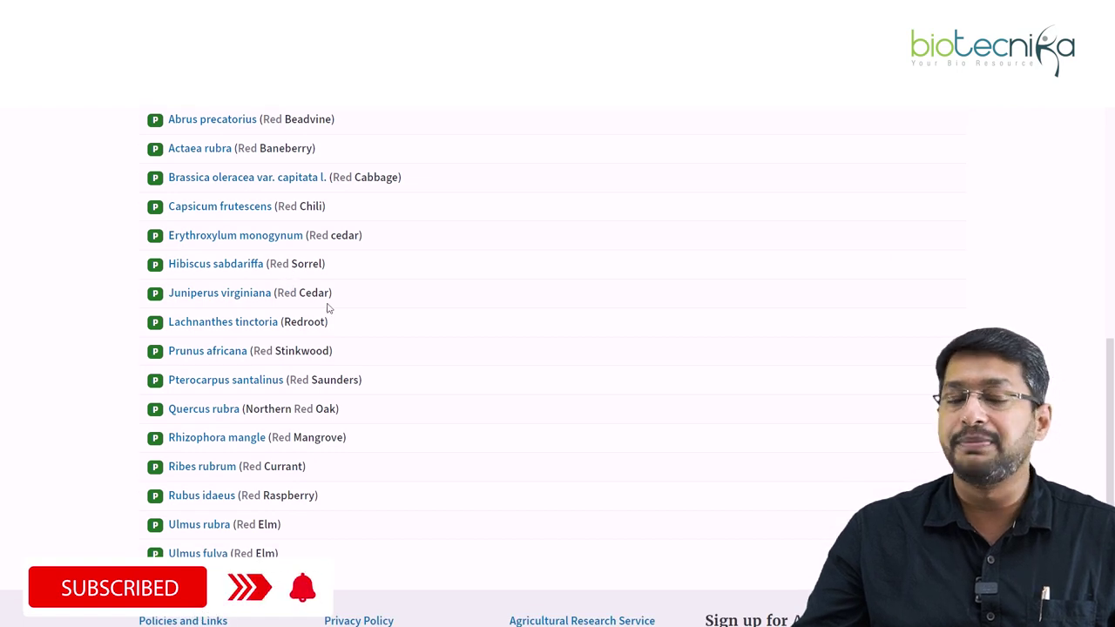
pyautogui.scroll(2, 346, 299)
pyautogui.scroll(1, 399, 209)
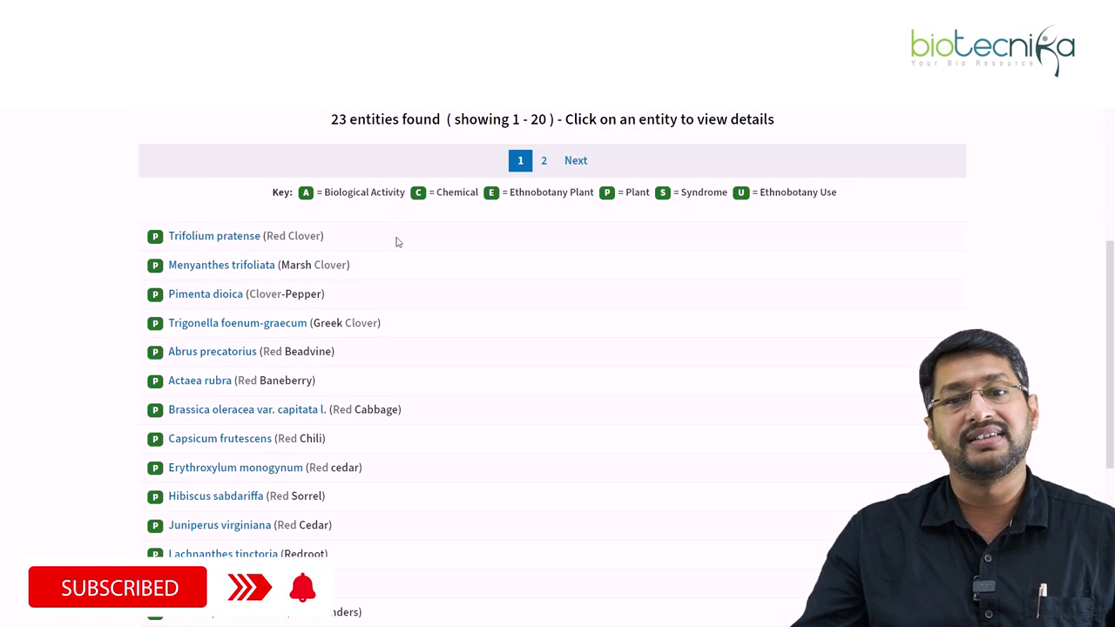
pyautogui.scroll(2, 451, 235)
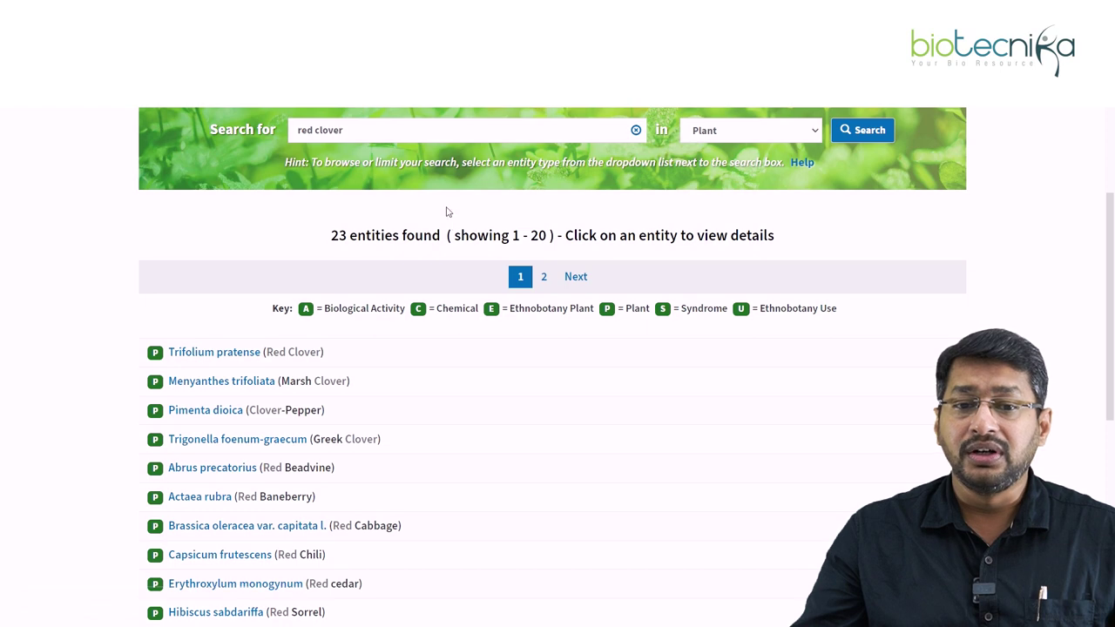
# Restrict the red clover search to Ethnobotanical Uses, which returns no results.
pyautogui.click(816, 135)
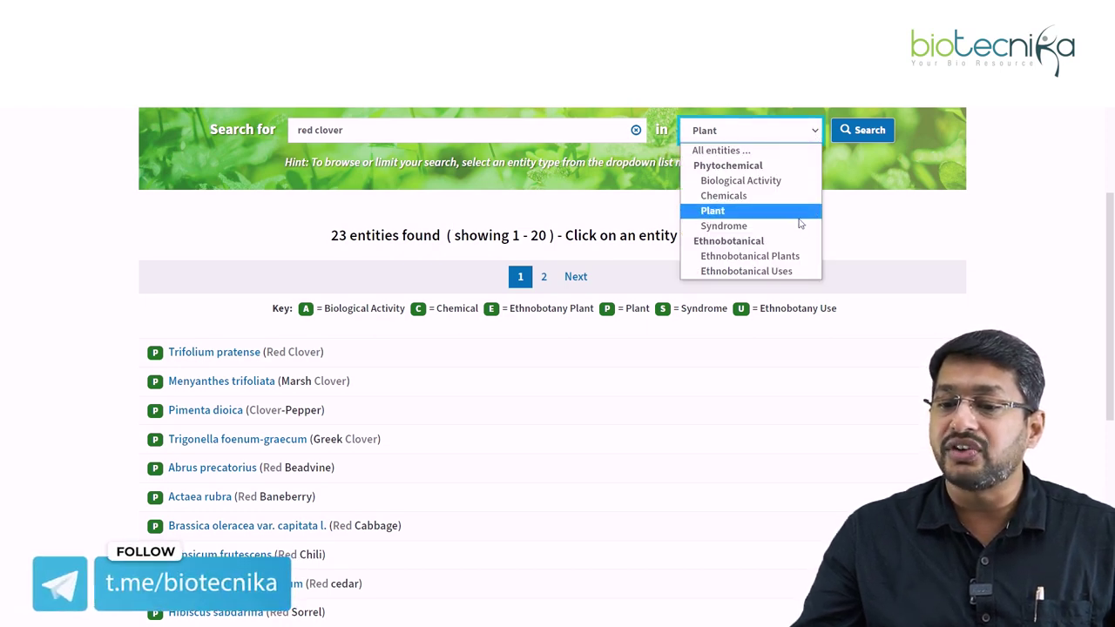
pyautogui.click(783, 275)
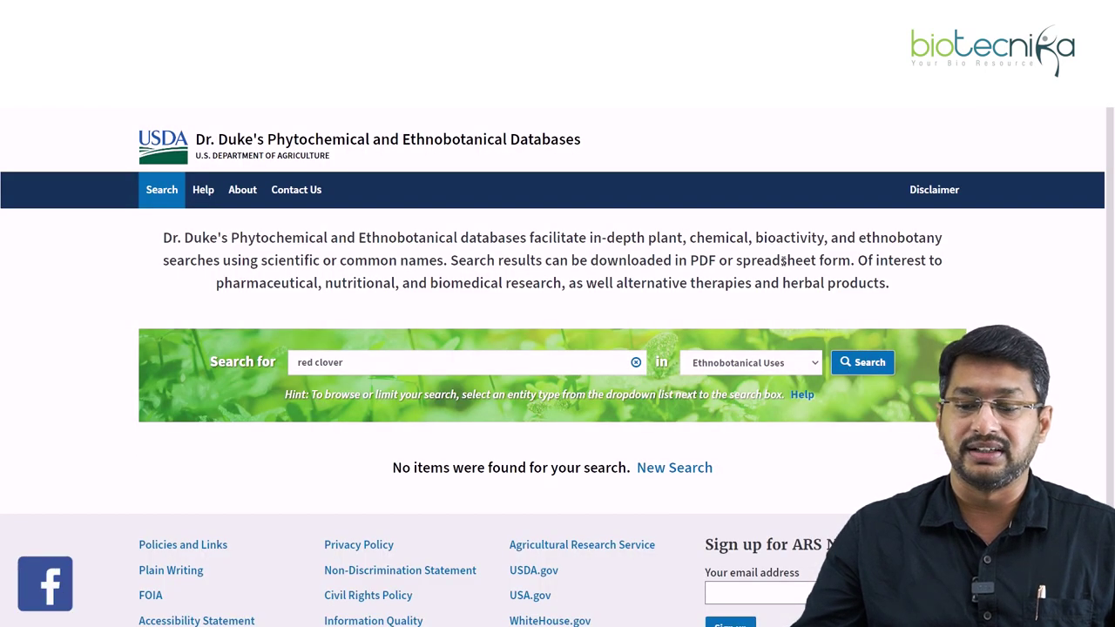
pyautogui.scroll(-1, 783, 261)
# Switch to Ethnobotanical Plants and browse the 47 results led by Trifolium pratense.
pyautogui.click(817, 309)
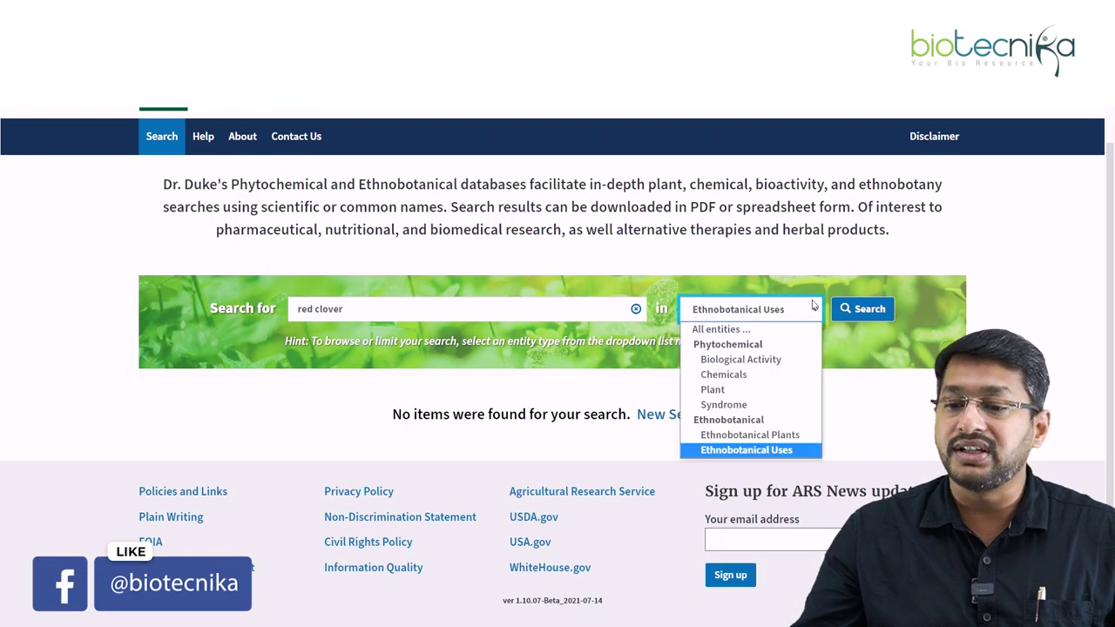
pyautogui.click(791, 441)
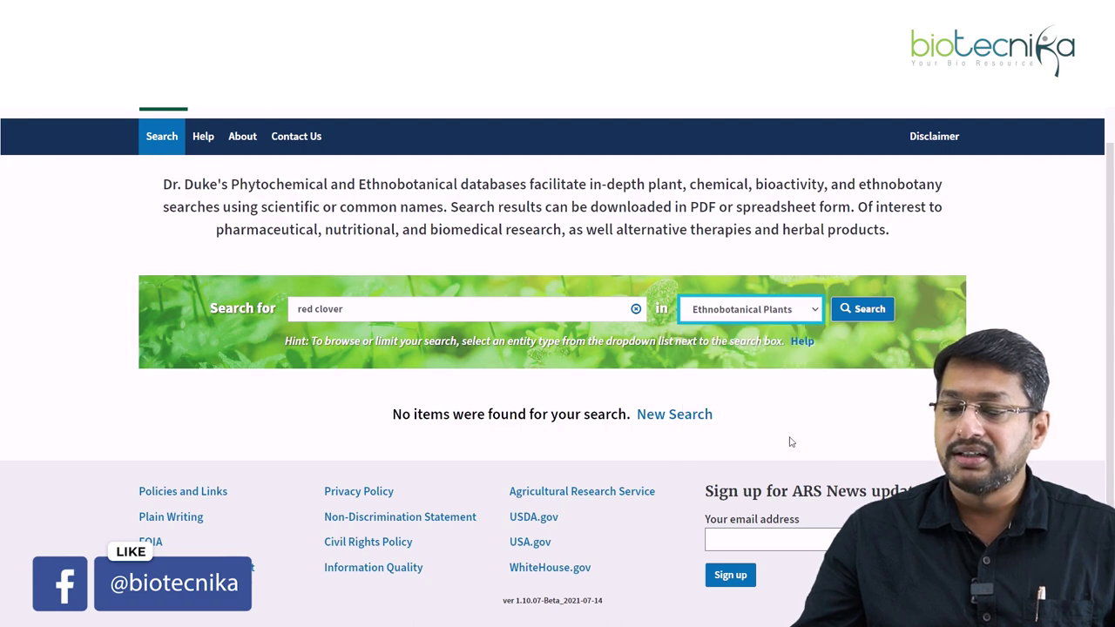
pyautogui.scroll(-3, 728, 396)
pyautogui.scroll(-1, 728, 384)
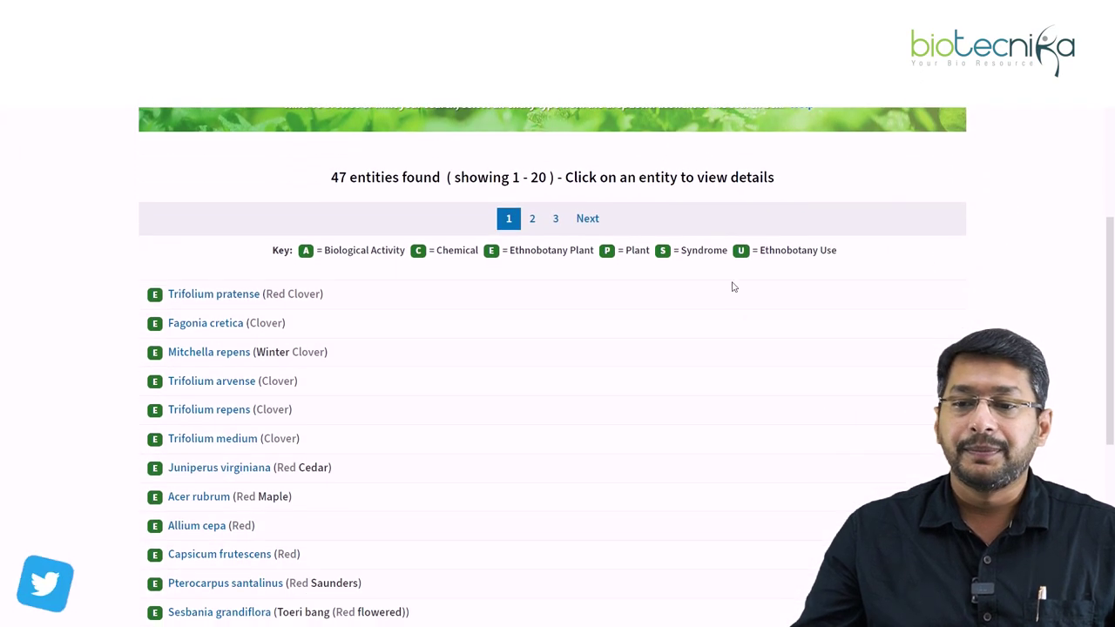
pyautogui.scroll(-1, 727, 244)
pyautogui.scroll(3, 746, 236)
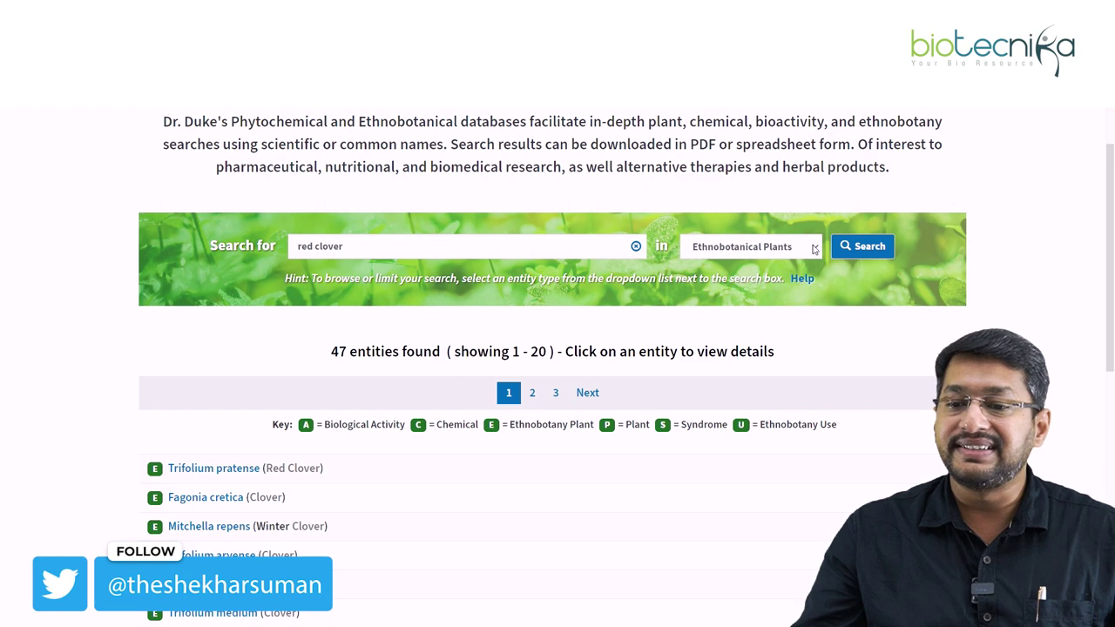
pyautogui.click(477, 245)
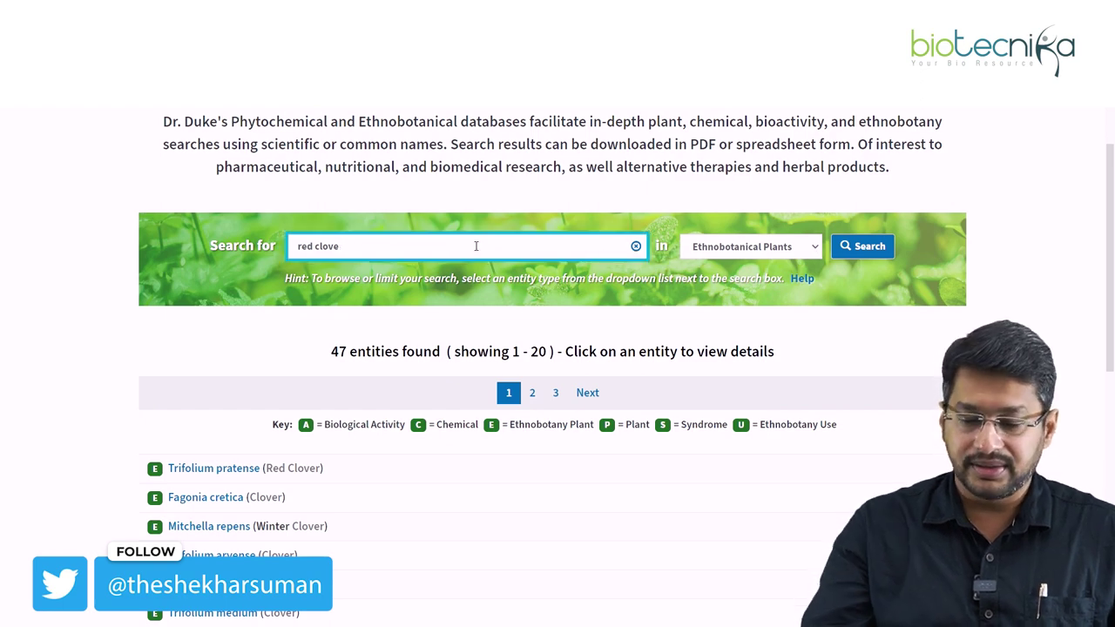
# Replace the query with 'curcumin' and search it under Ethnobotanical Uses, which finds no items.
pyautogui.press('BackSpace')
pyautogui.press('BackSpace')
pyautogui.press('BackSpace')
pyautogui.press('BackSpace')
pyautogui.press('BackSpace')
pyautogui.press('BackSpace')
pyautogui.press('BackSpace')
pyautogui.press('BackSpace')
pyautogui.press('BackSpace')
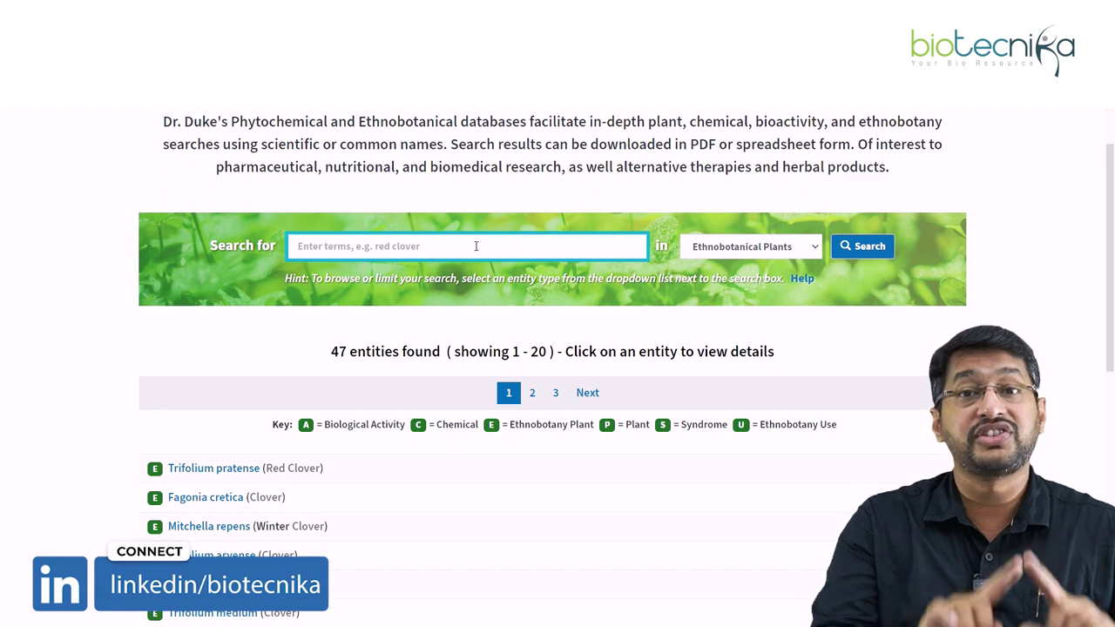
pyautogui.write('curcumin')
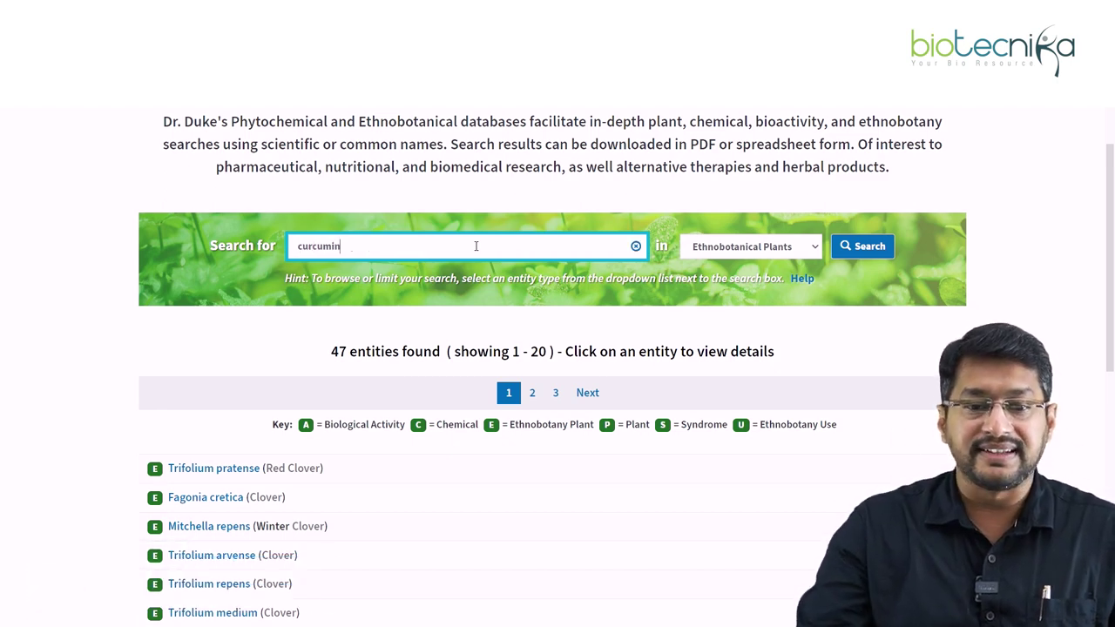
pyautogui.click(816, 249)
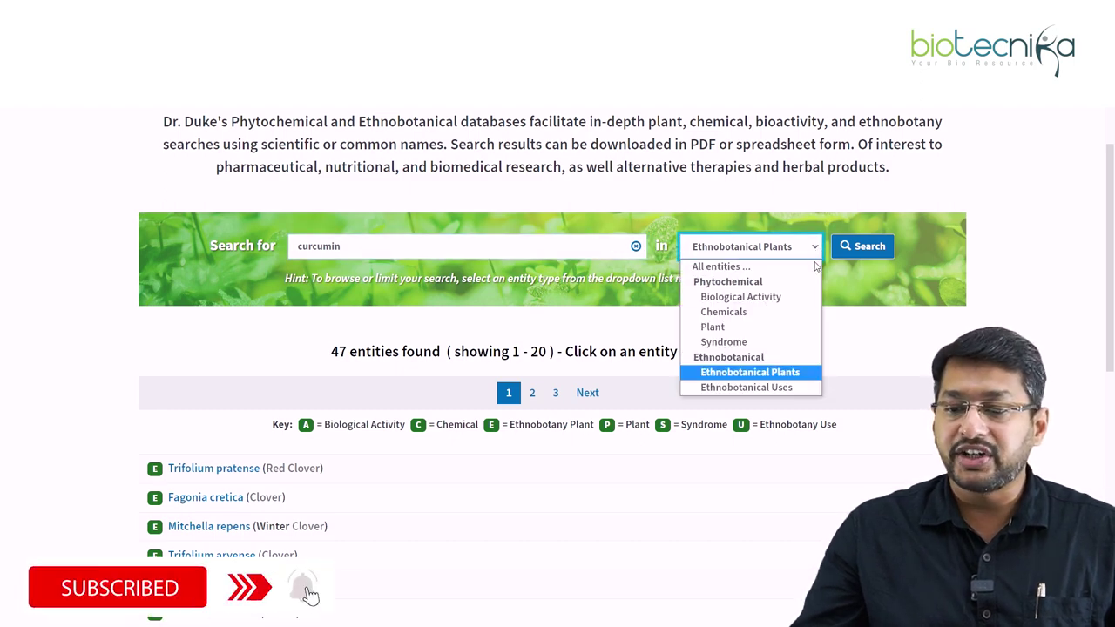
pyautogui.click(787, 387)
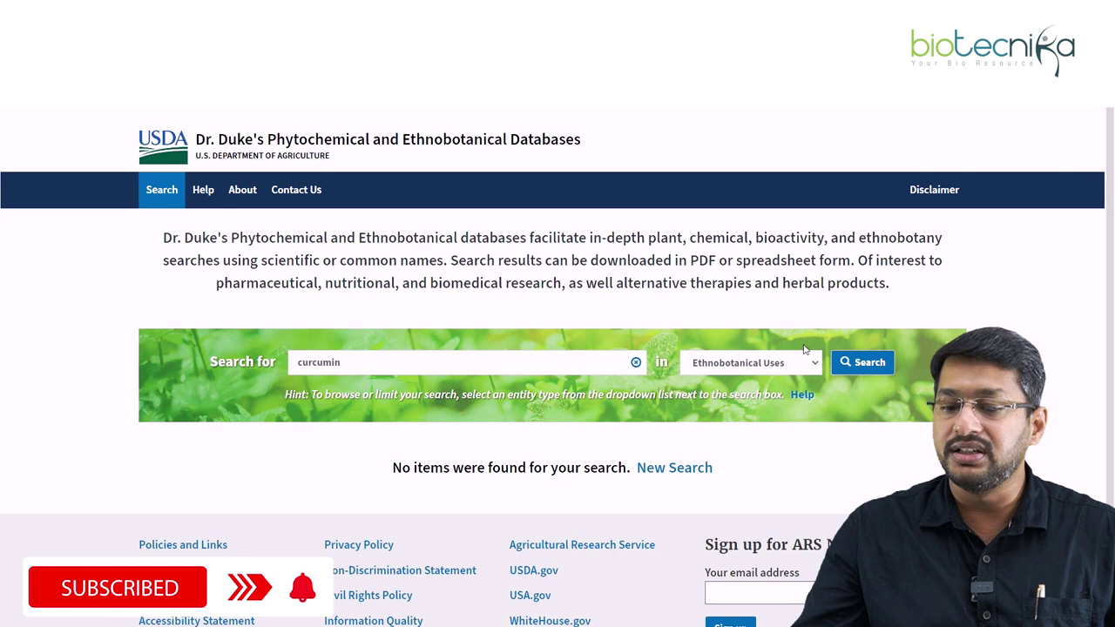
# Change the entity type for the curcumin query to Biological Activity.
pyautogui.click(373, 363)
pyautogui.scroll(-1, 373, 363)
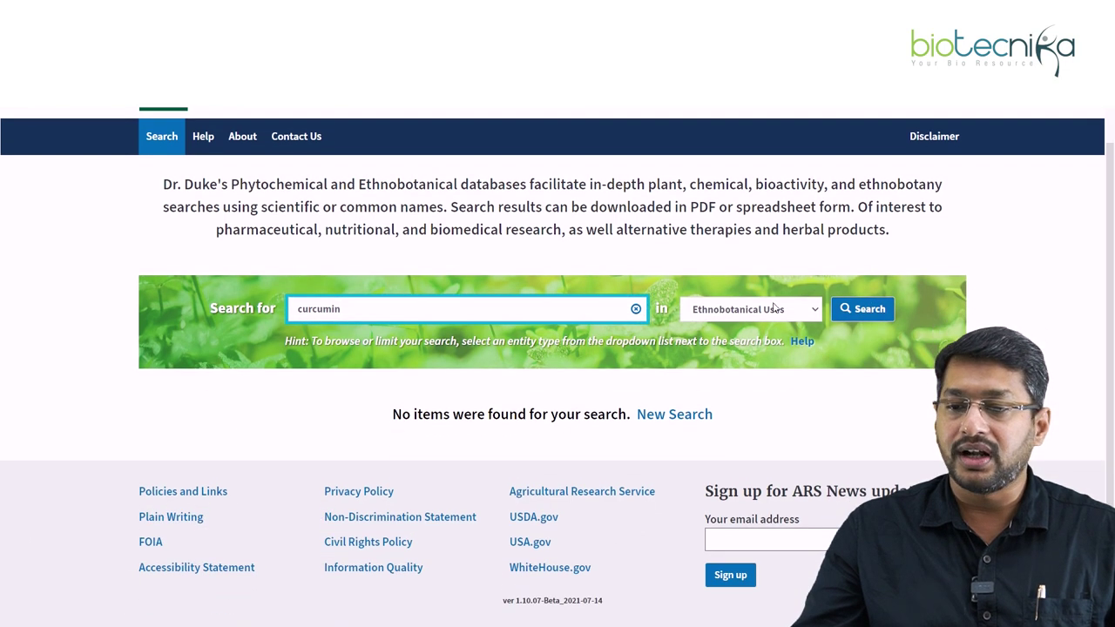
pyautogui.click(819, 310)
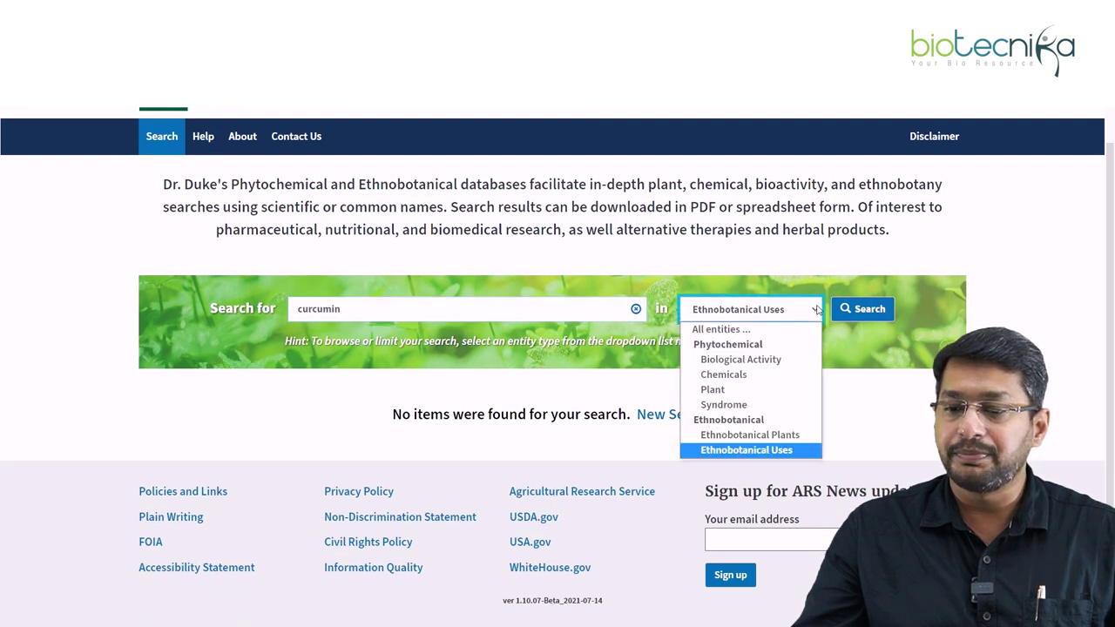
pyautogui.click(765, 359)
pyautogui.scroll(1, 765, 359)
pyautogui.scroll(-1, 862, 363)
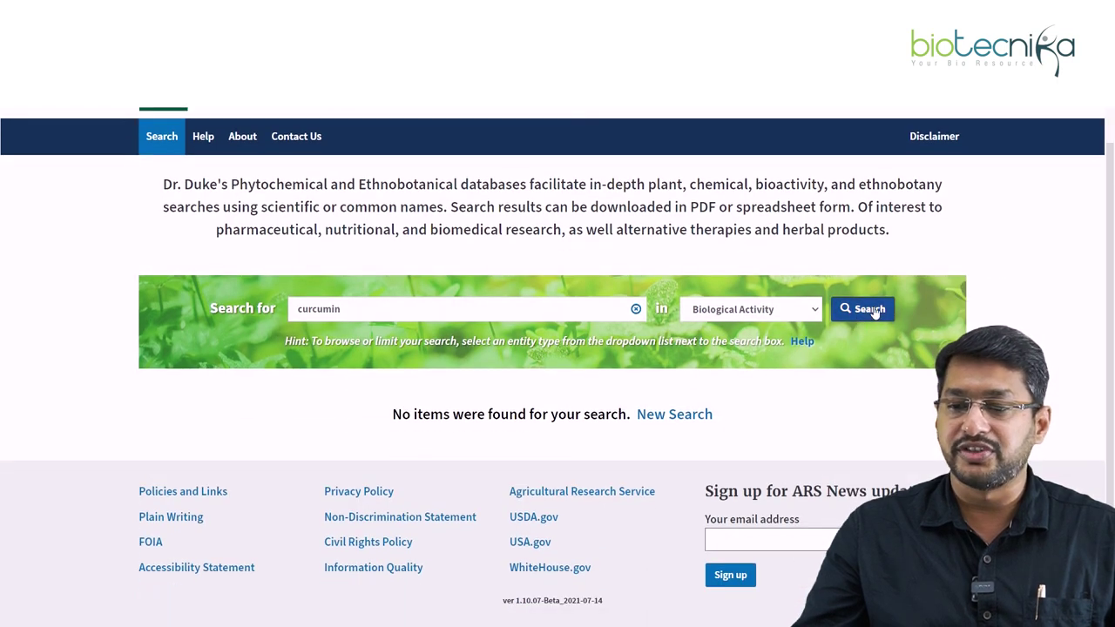
pyautogui.click(455, 312)
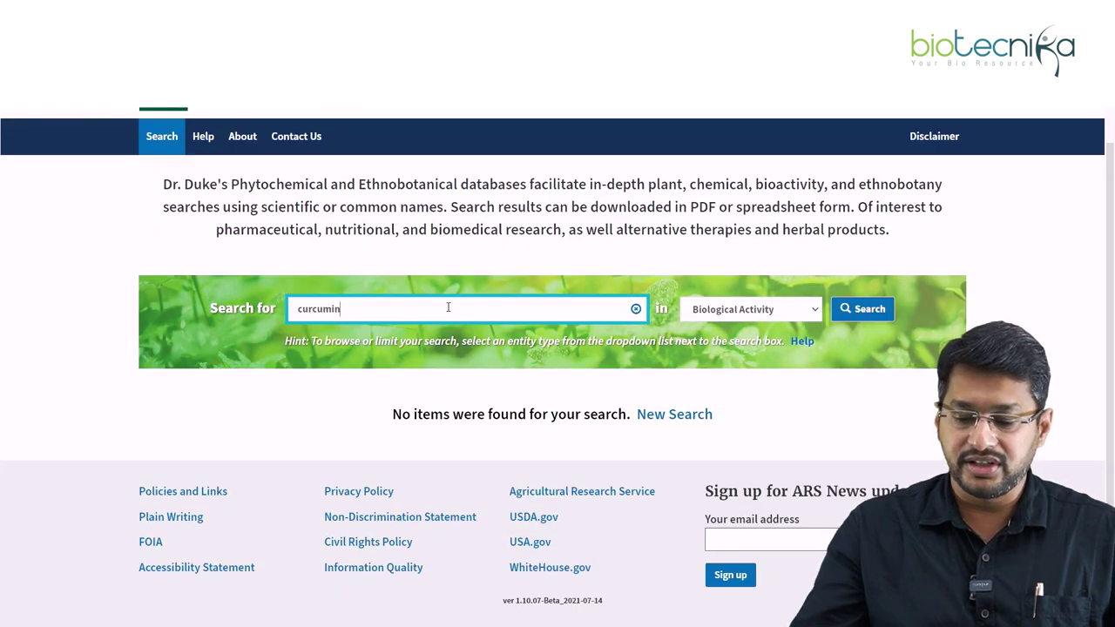
# Replace the query with 'red clover' and submit it, returning 10 Biological Activity entities.
pyautogui.press('BackSpace')
pyautogui.press('BackSpace')
pyautogui.press('BackSpace')
pyautogui.write('red clov')
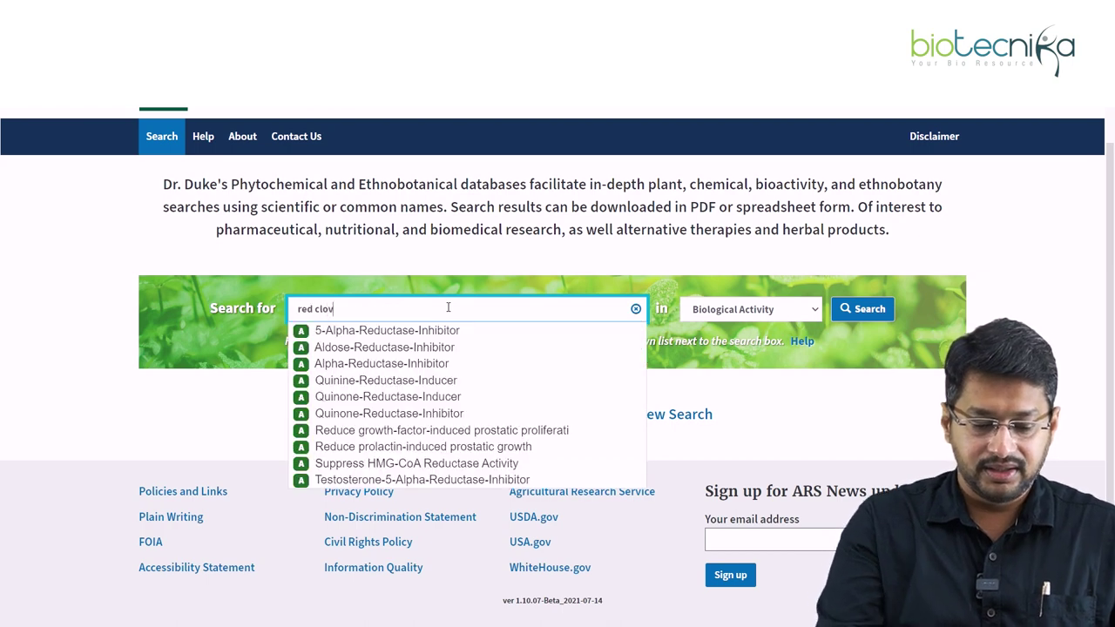
pyautogui.write('er')
pyautogui.press('Return')
pyautogui.scroll(-2, 418, 305)
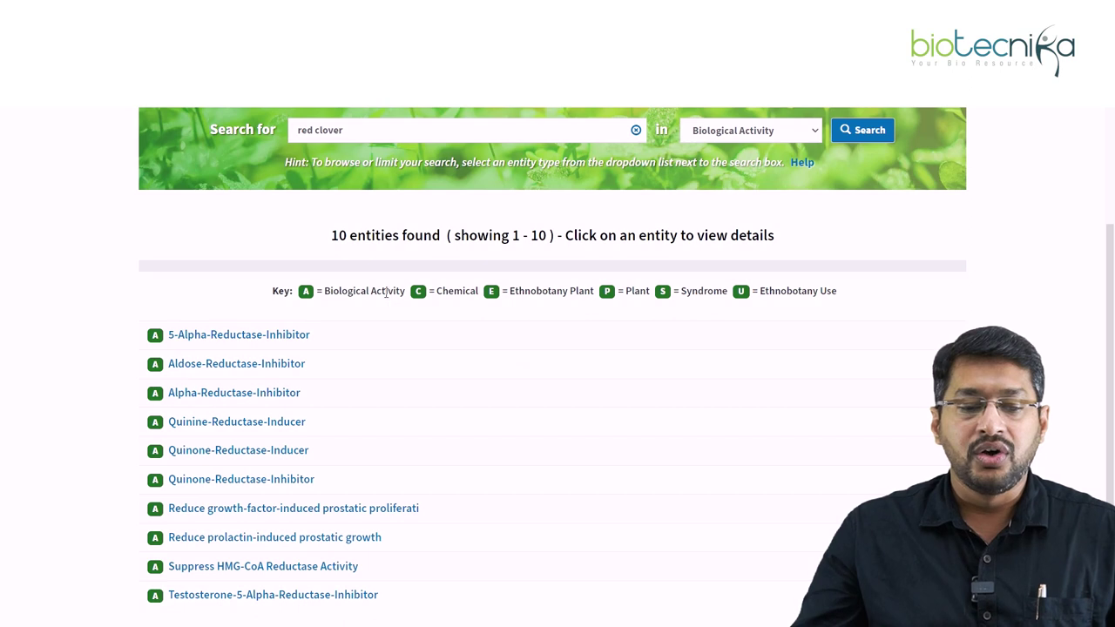
pyautogui.click(817, 131)
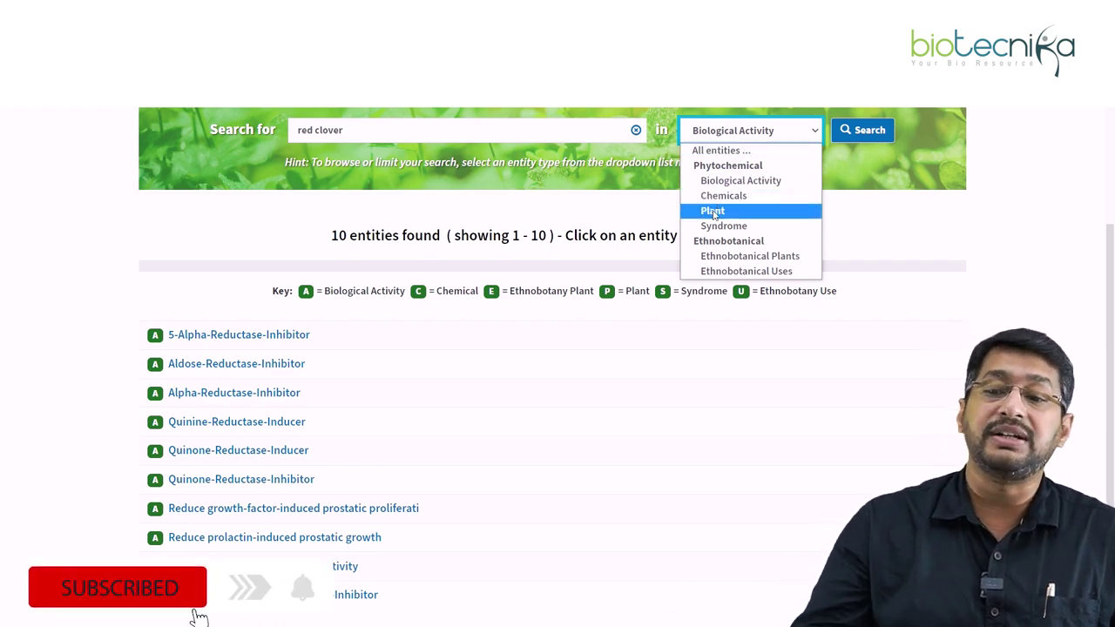
# Close the entity-type list unchanged, keeping Biological Activity selected.
pyautogui.click(678, 419)
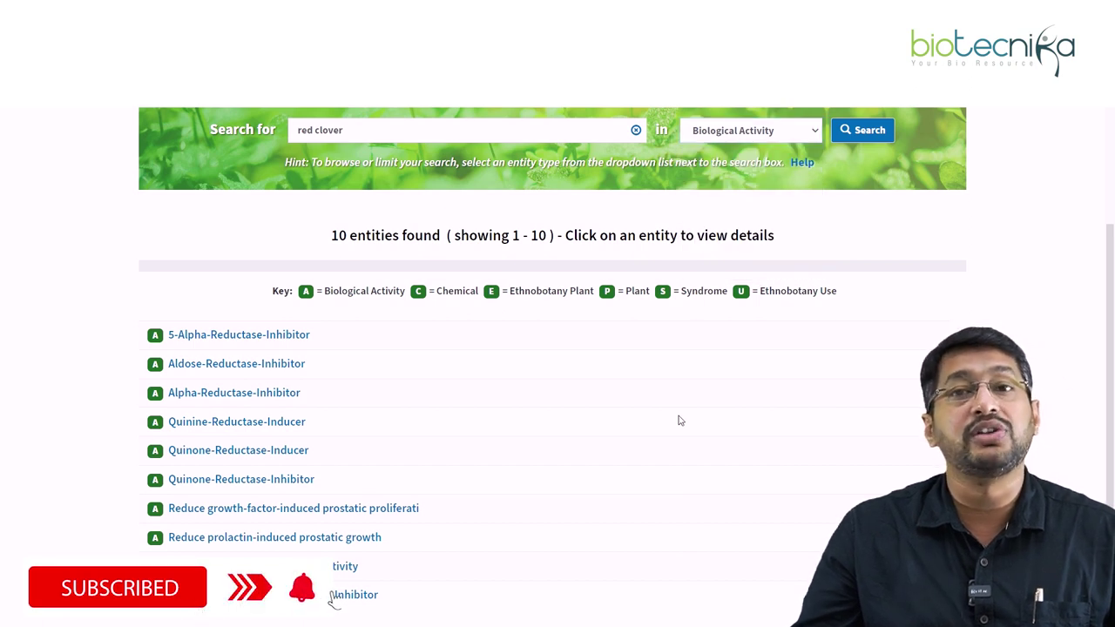